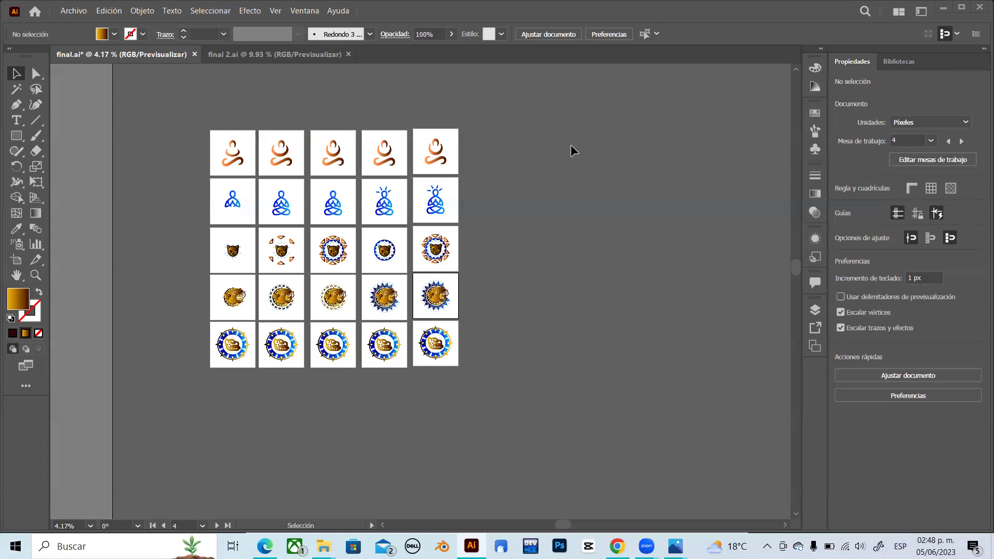
- Examine the row of orange meditation figure variations, from the full artboard overview to the final version in the last column
key("a")
key("ctrl+plus")
scroll(571, 150, "up", 2)
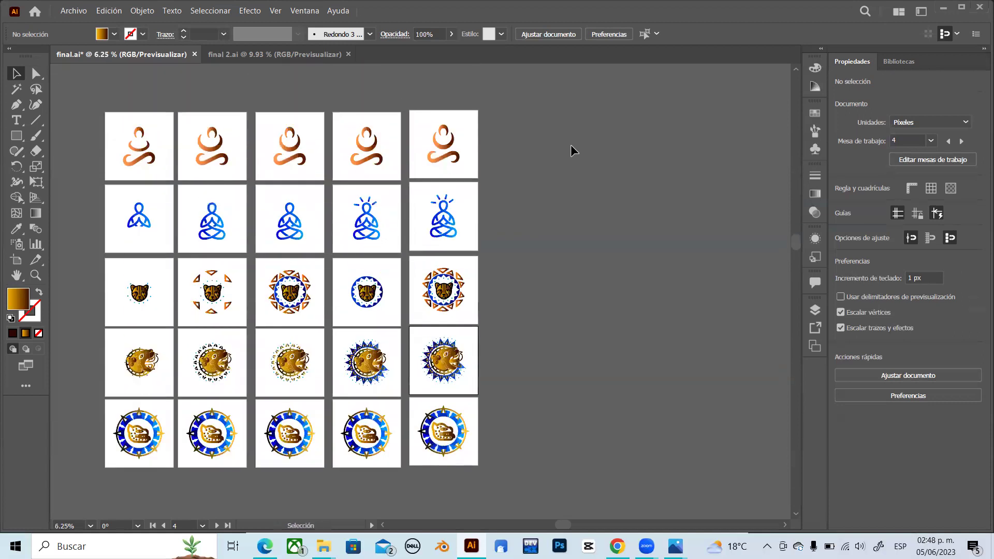
scroll(234, 64, "left", 2)
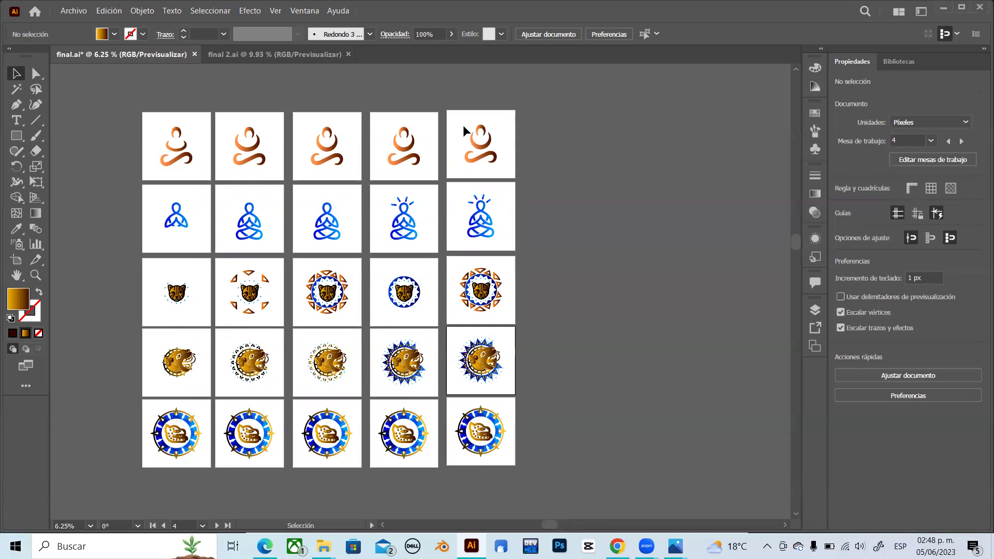
scroll(152, 122, "up", 3)
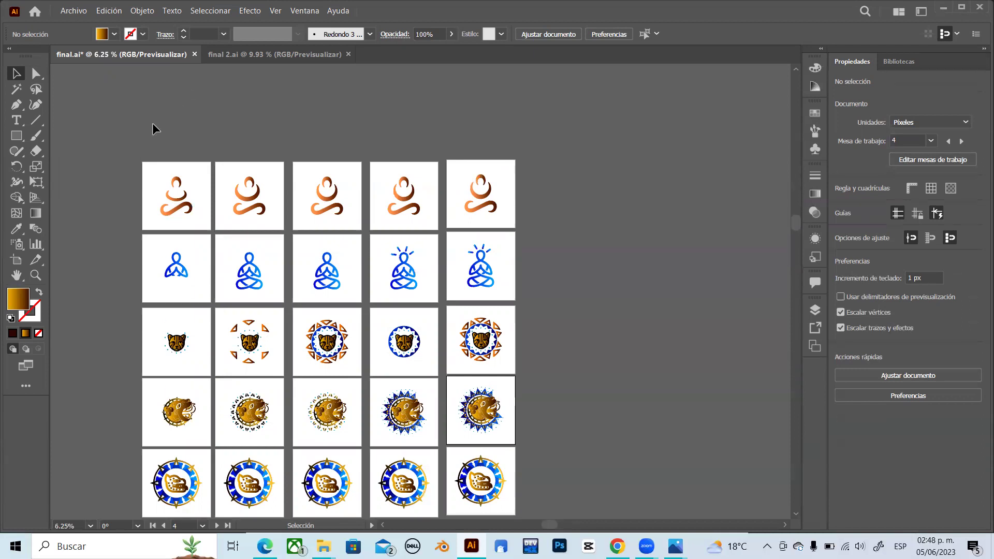
scroll(153, 128, "up", 5)
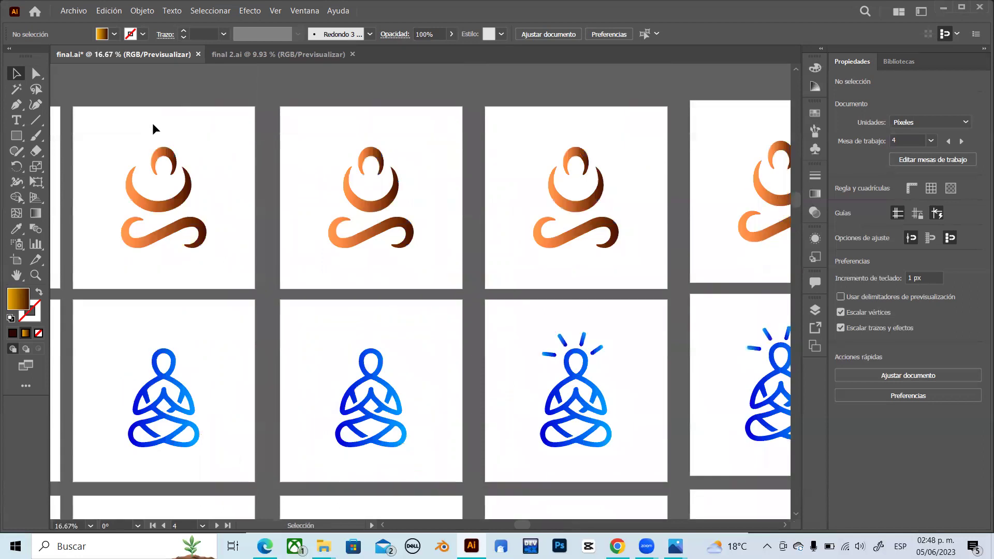
scroll(153, 126, "up", 2)
scroll(154, 126, "right", 3)
scroll(436, 136, "right", 10)
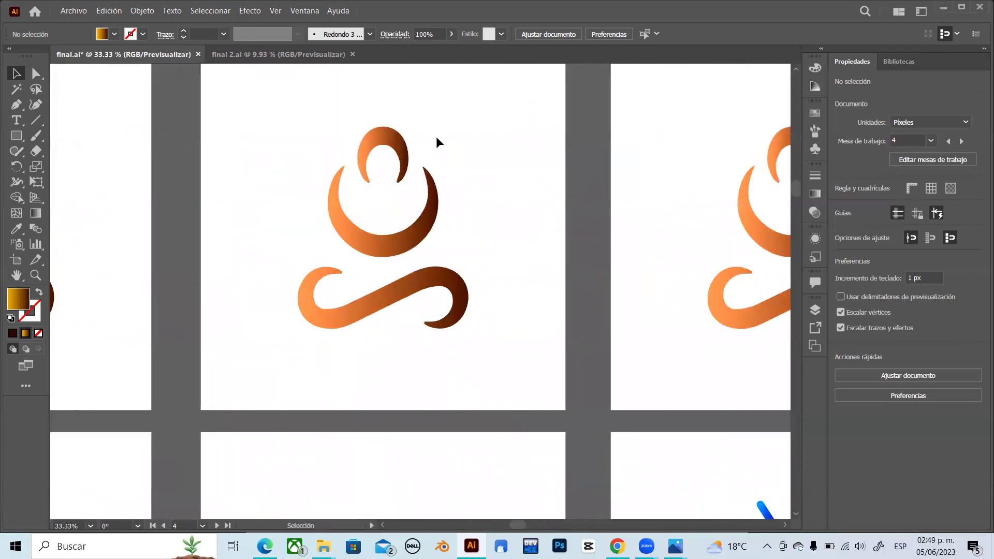
scroll(436, 136, "right", 10)
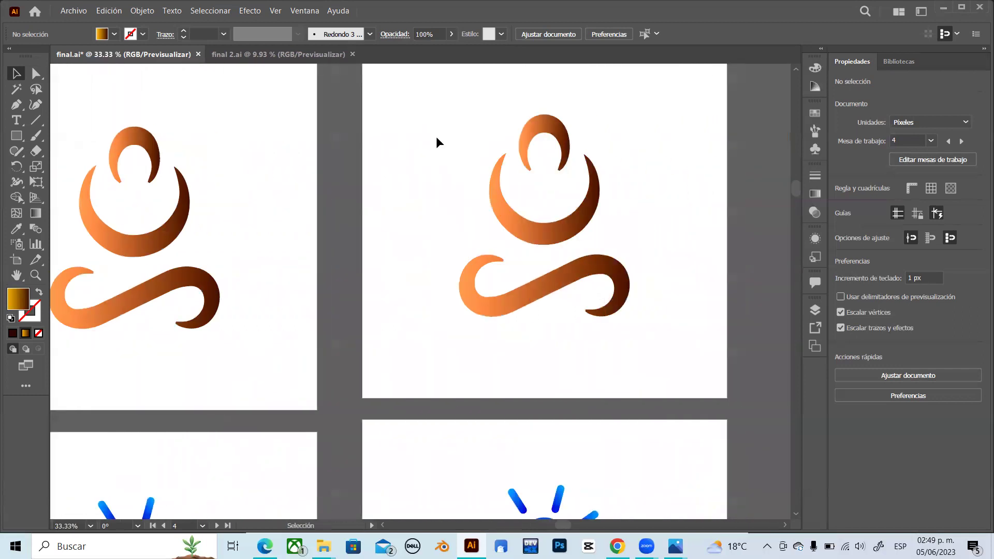
scroll(545, 258, "up", 1)
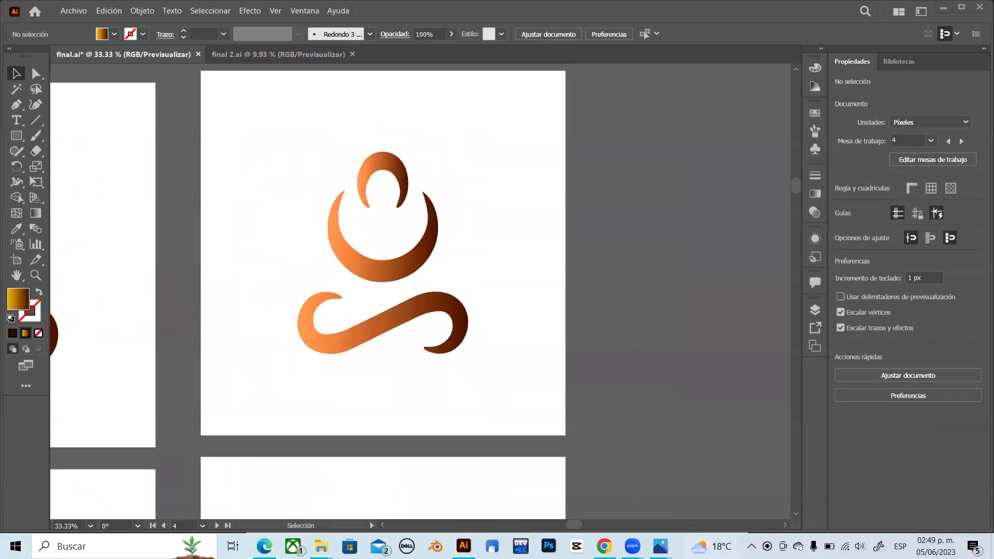
mouse_move(660, 547)
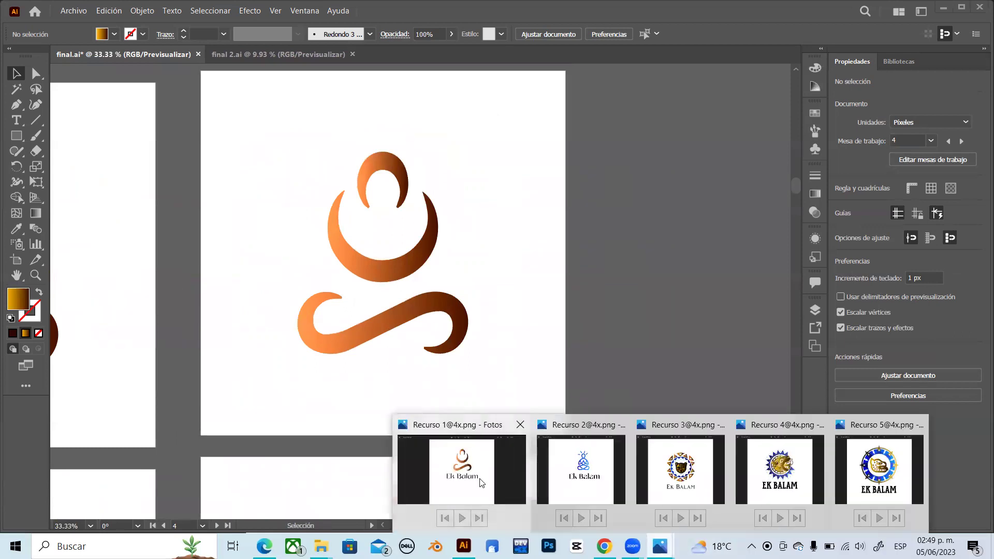
left_click(480, 480)
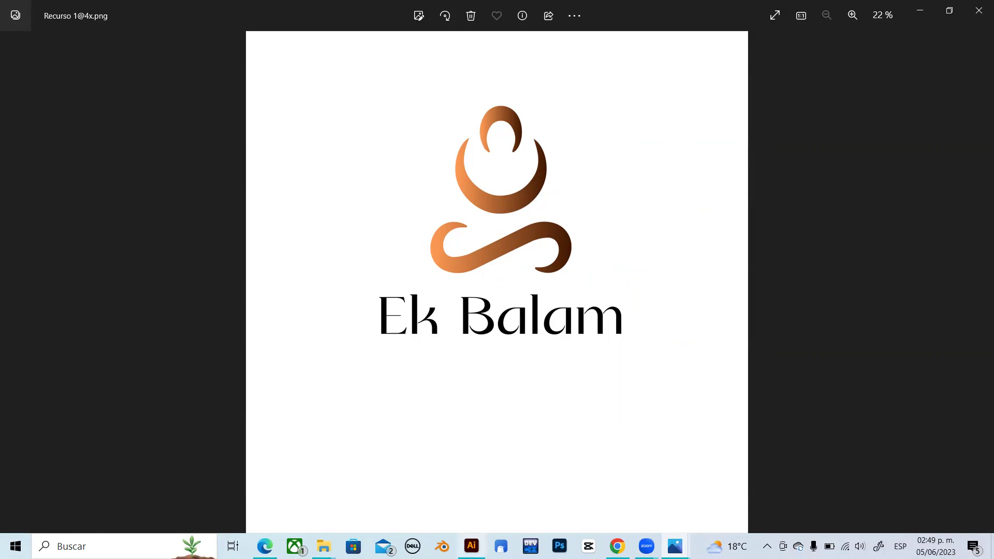
left_click(471, 546)
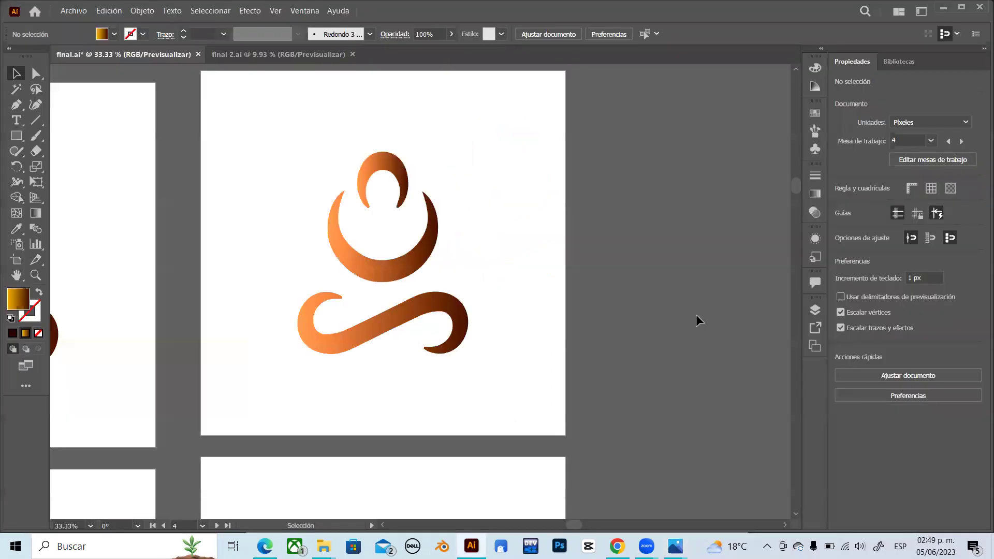
- Examine the row of blue meditation figure variations, from the partial figure to the final version with rays above the head
key("ctrl+minus")
key("ctrl+minus")
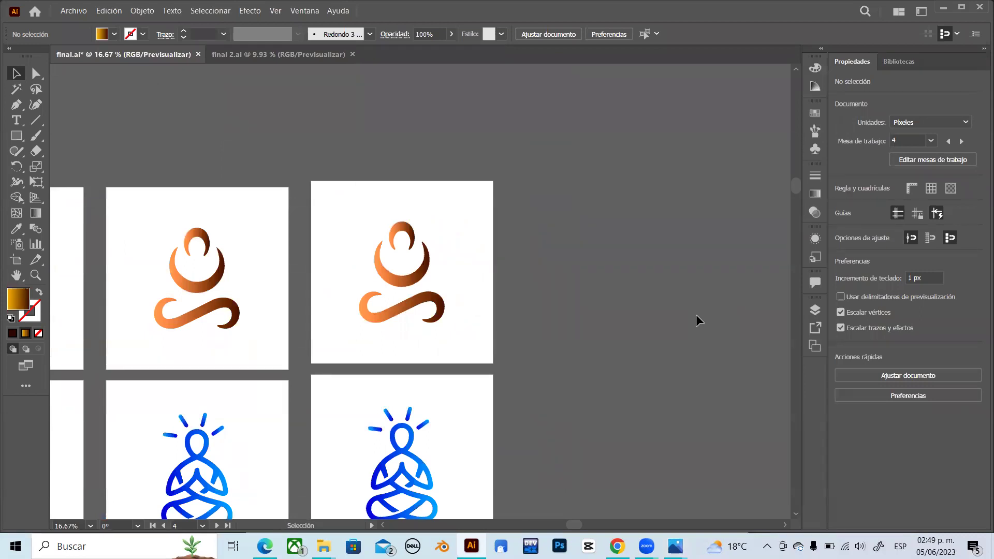
scroll(429, 350, "down", 3)
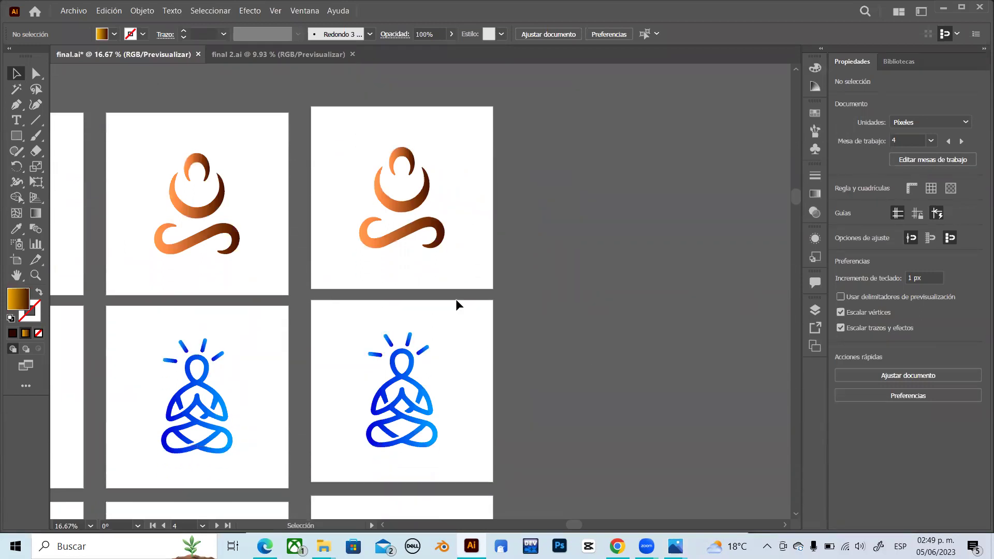
scroll(396, 287, "left", 5)
scroll(320, 304, "left", 10)
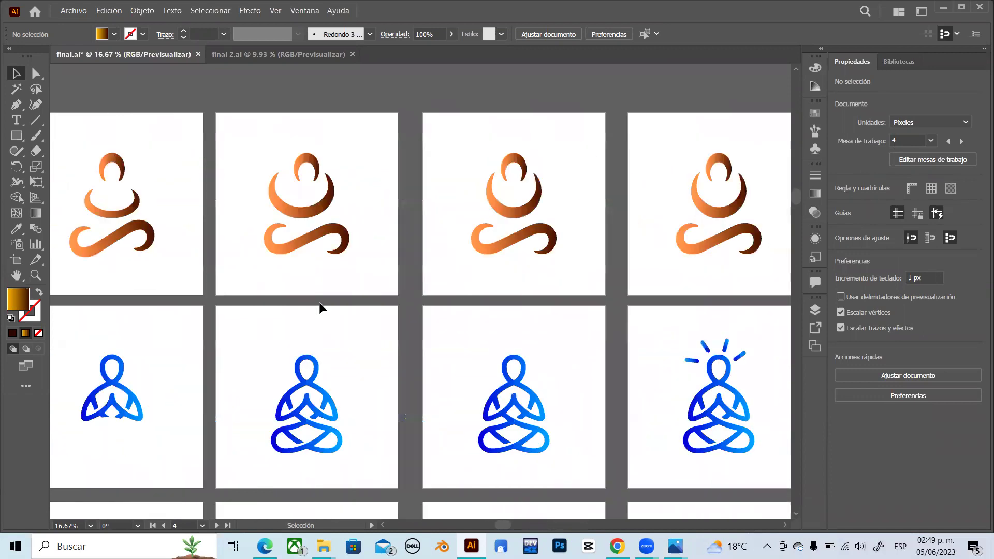
scroll(319, 304, "down", 2)
scroll(320, 304, "right", 3)
scroll(394, 390, "right", 4)
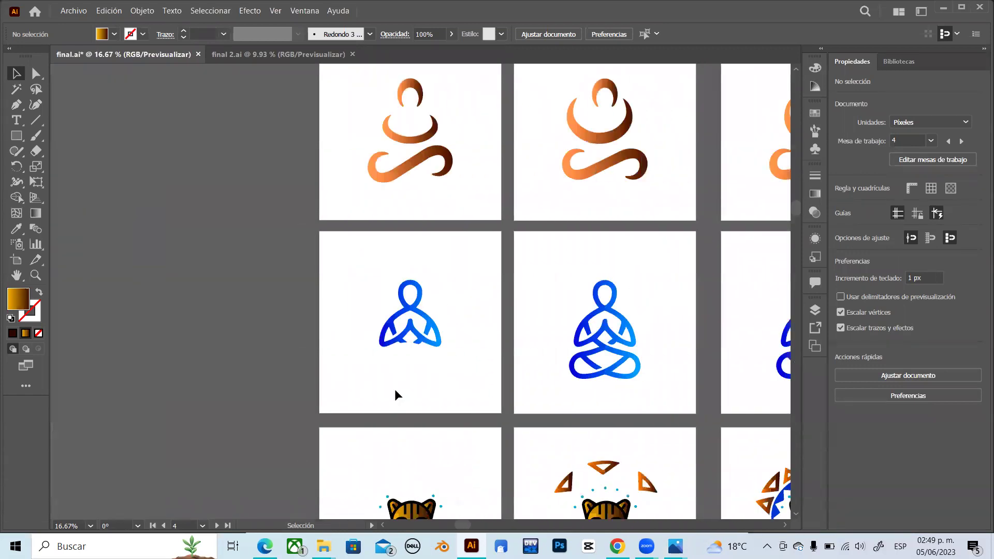
key("ctrl+plus")
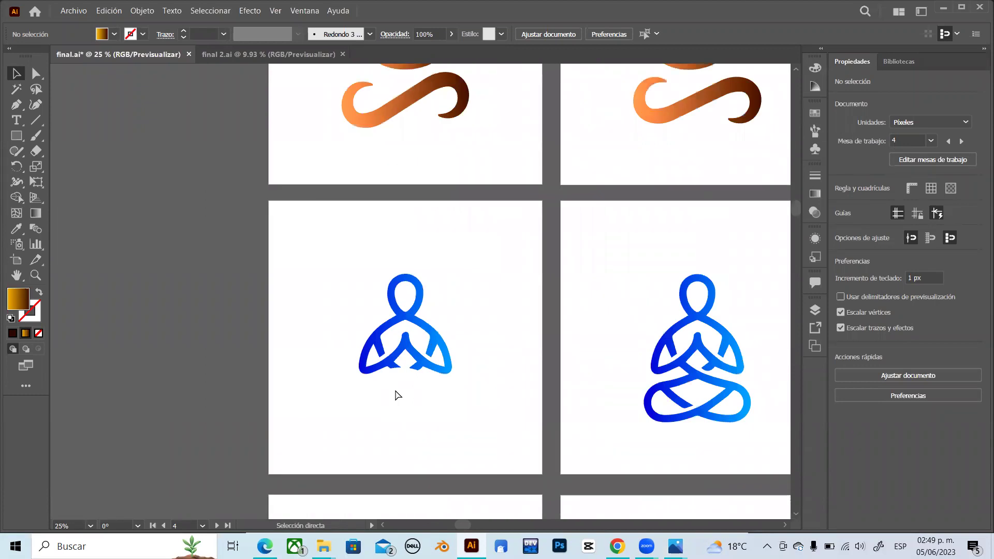
scroll(395, 390, "right", 2)
scroll(394, 390, "down", 2)
scroll(395, 396, "right", 4)
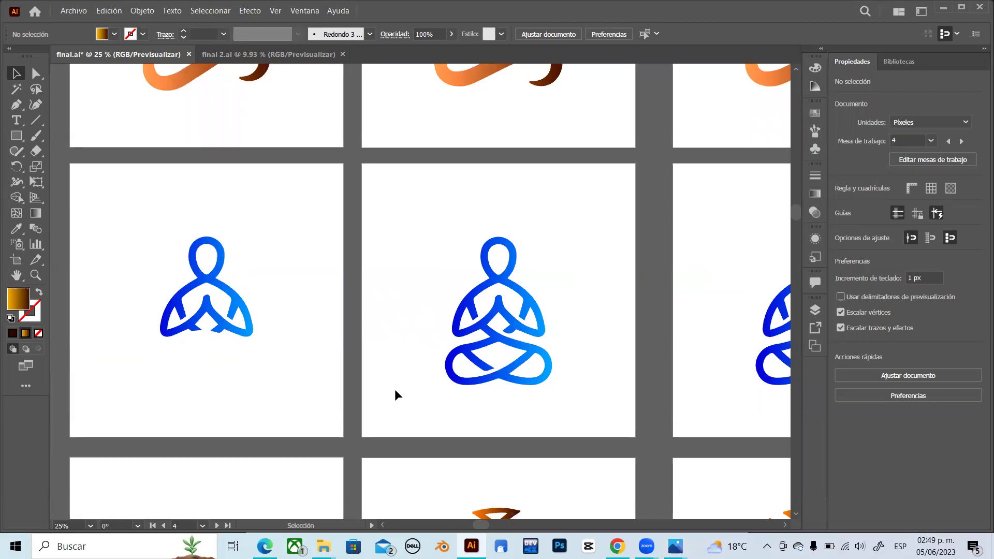
scroll(395, 390, "right", 8)
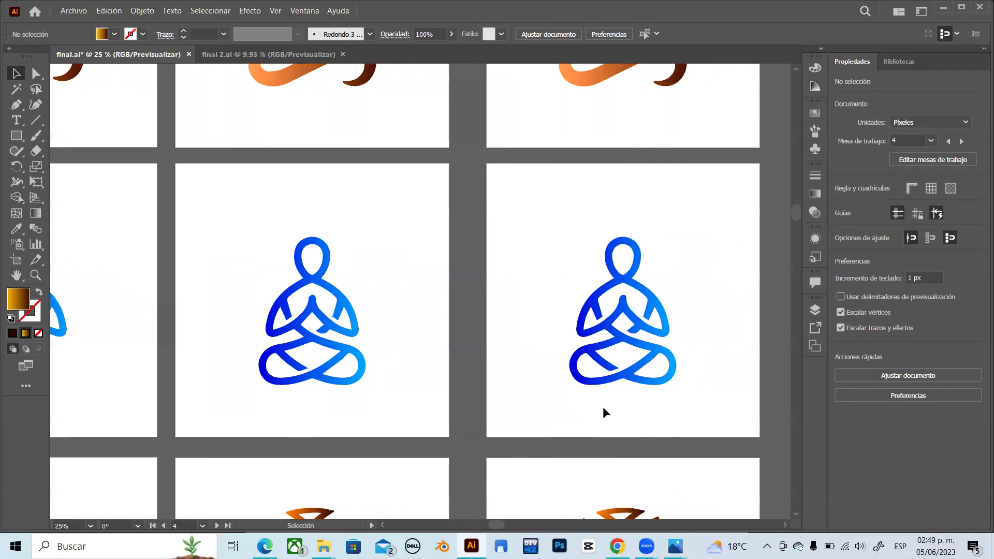
scroll(603, 408, "right", 10)
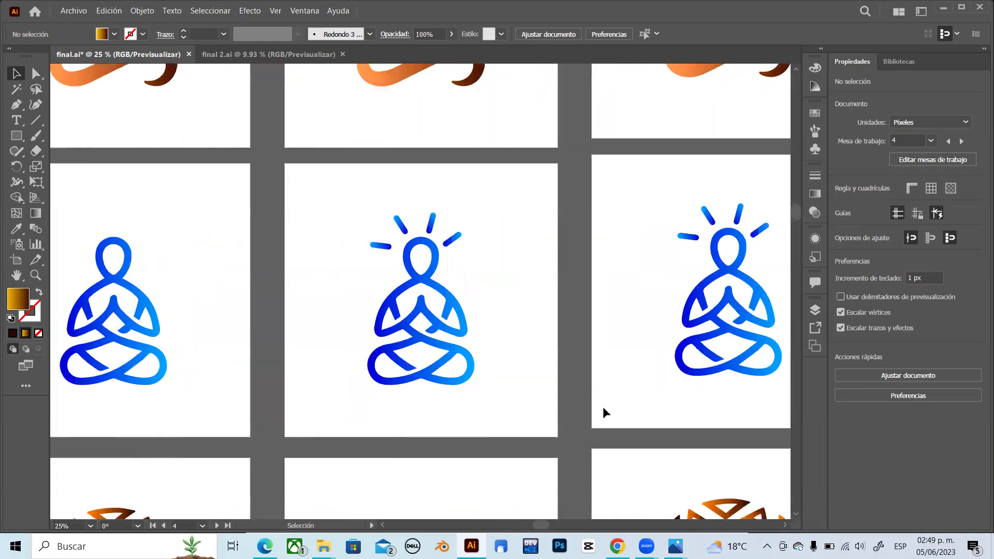
scroll(604, 408, "right", 6)
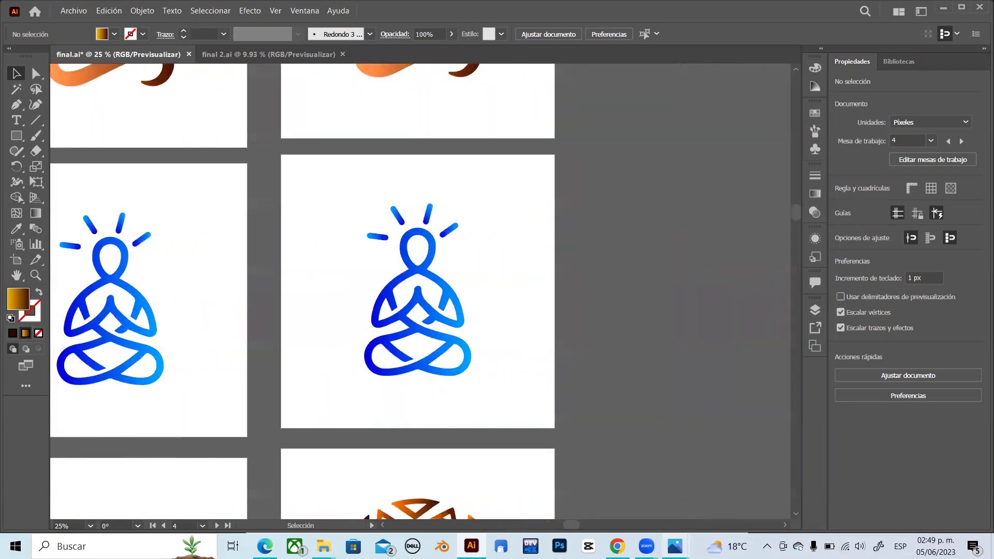
mouse_move(675, 547)
left_click(577, 479)
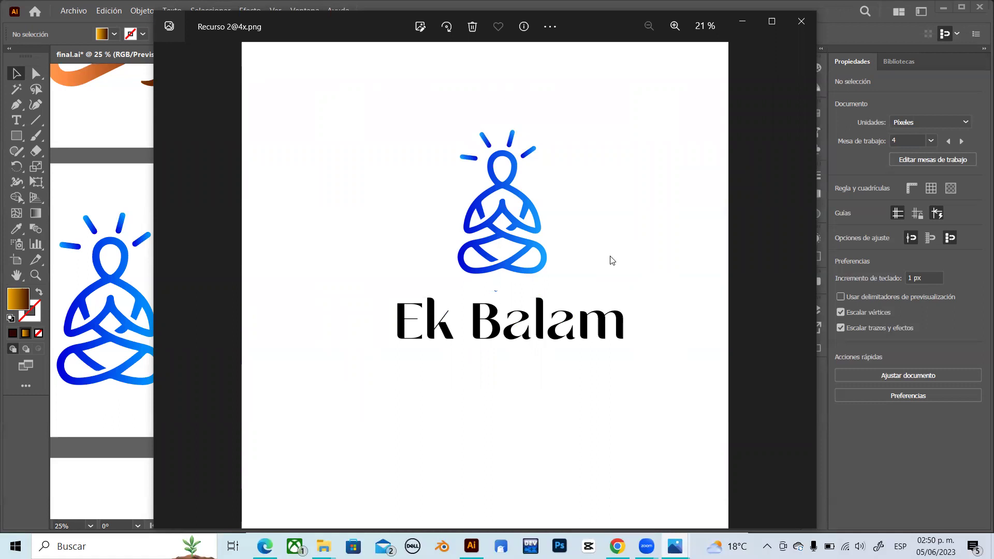
left_click(898, 495)
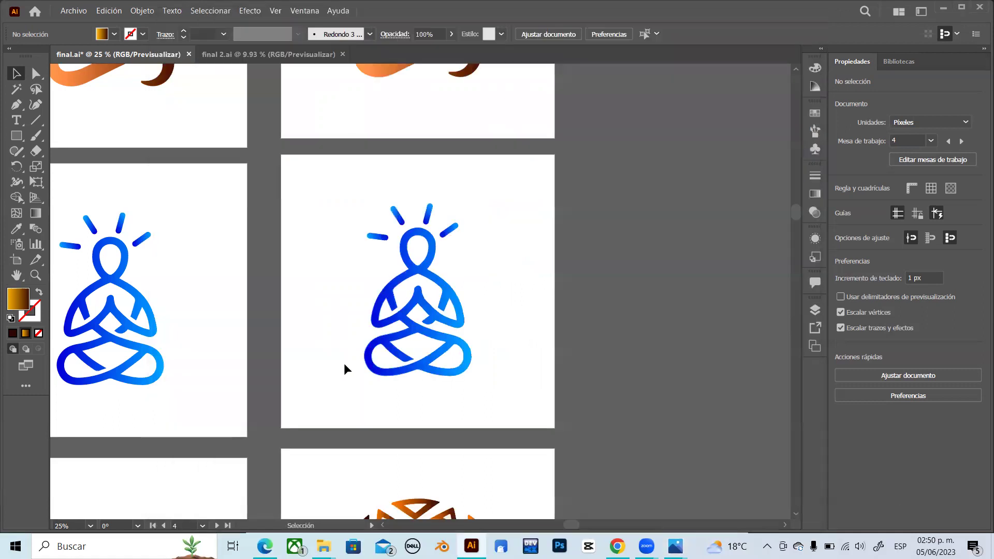
- Examine the row of feline head variations, from the head with dots to the final version ringed by orange triangles
scroll(343, 363, "left", 10)
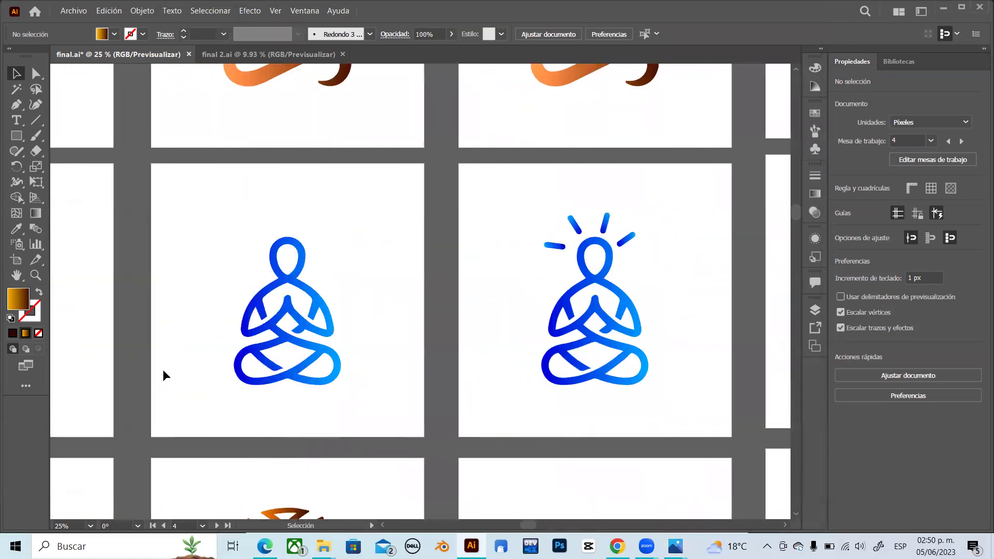
scroll(163, 371, "down", 5)
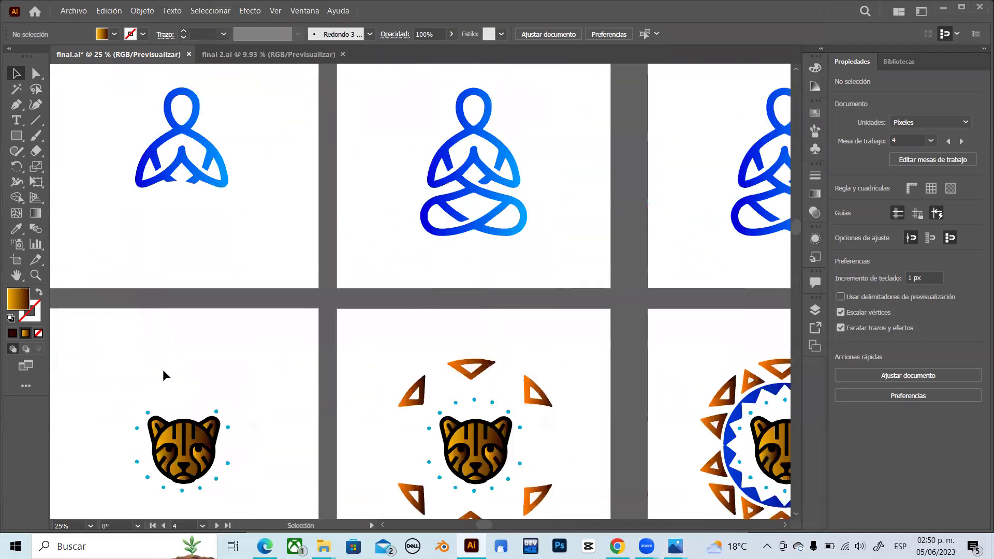
scroll(216, 316, "left", 3)
scroll(217, 316, "down", 2)
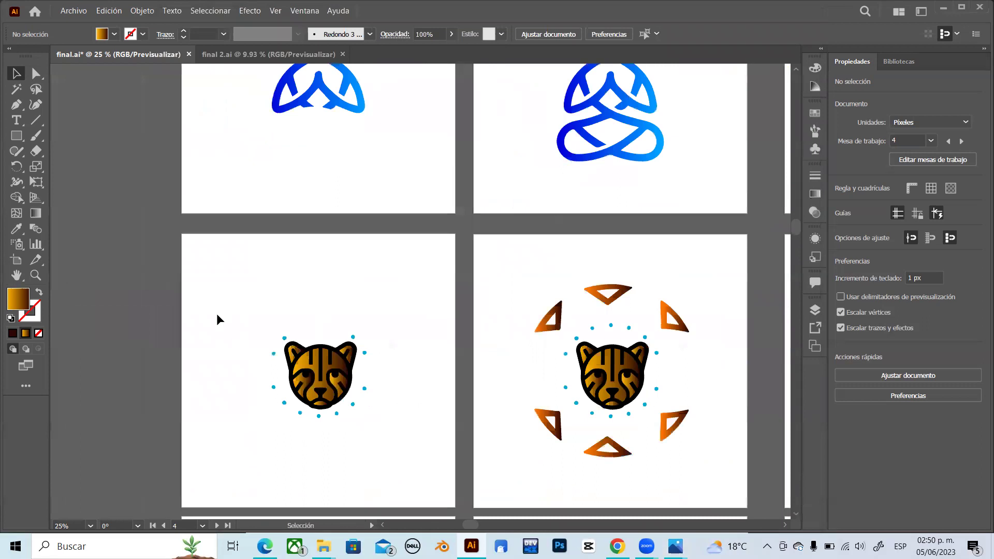
scroll(417, 403, "down", 2)
scroll(418, 403, "right", 2)
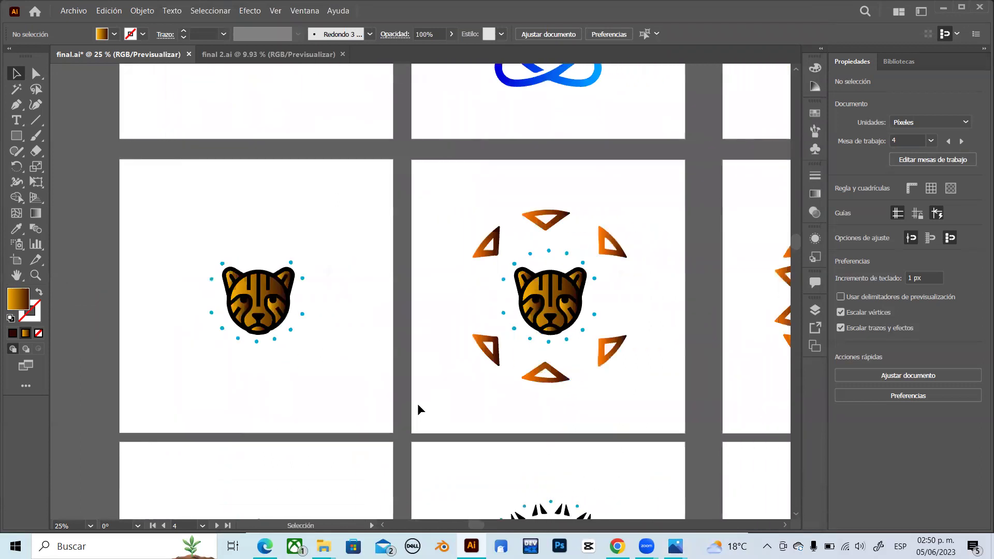
scroll(418, 404, "right", 4)
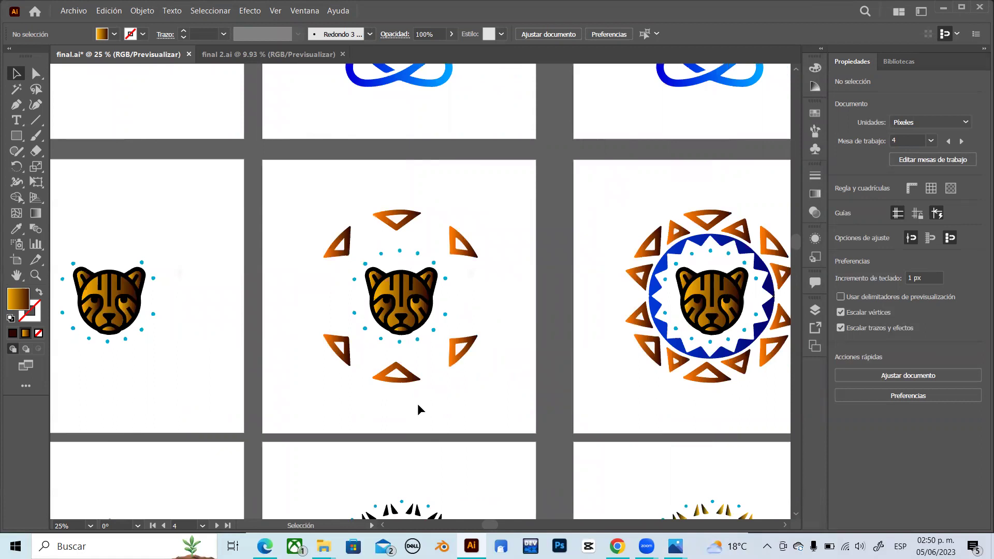
scroll(418, 405, "right", 3)
scroll(418, 408, "left", 5)
scroll(419, 406, "right", 12)
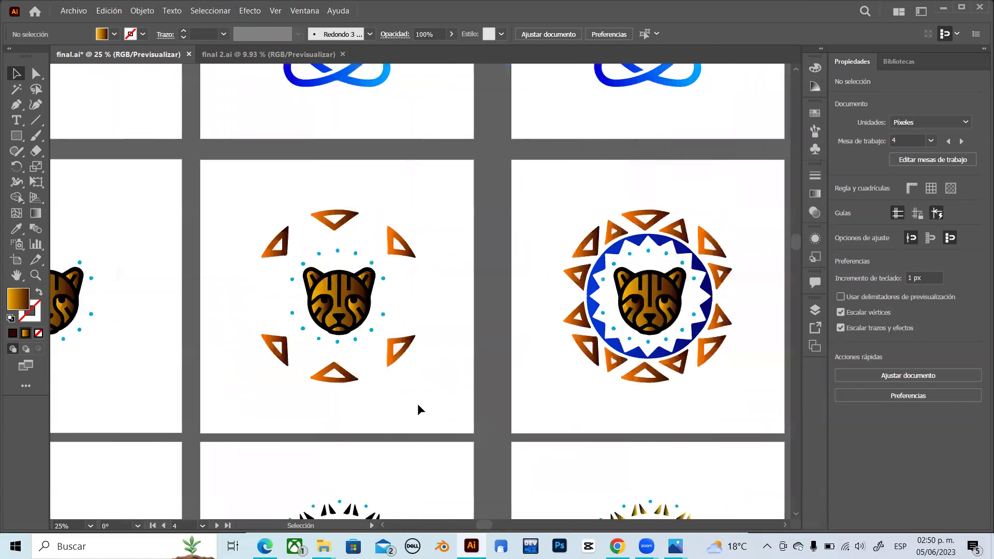
scroll(418, 410, "right", 11)
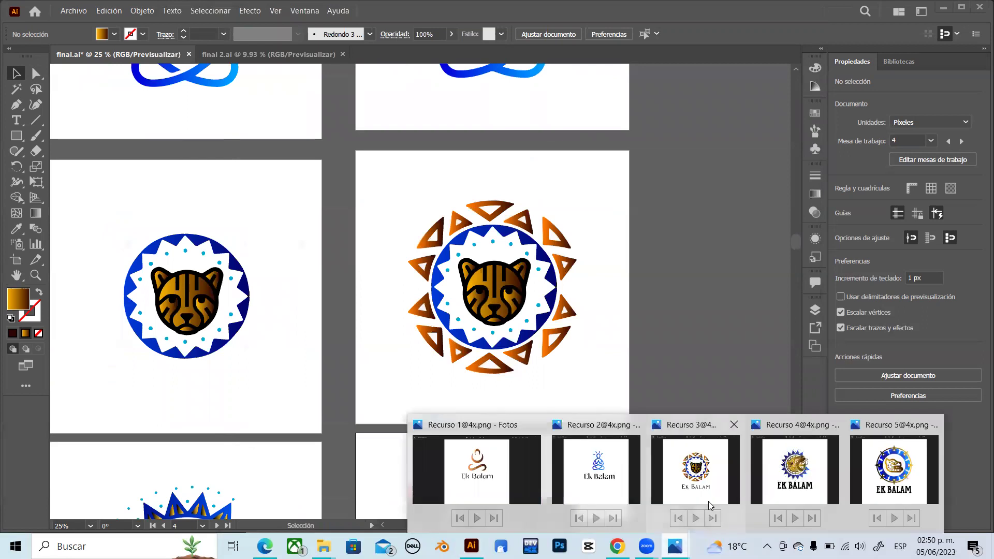
left_click(696, 468)
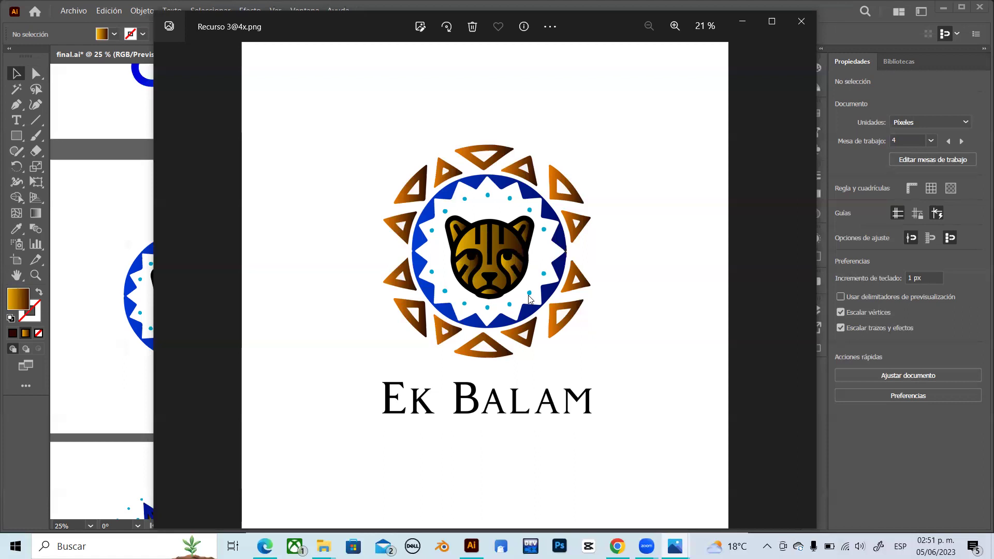
left_click(138, 179)
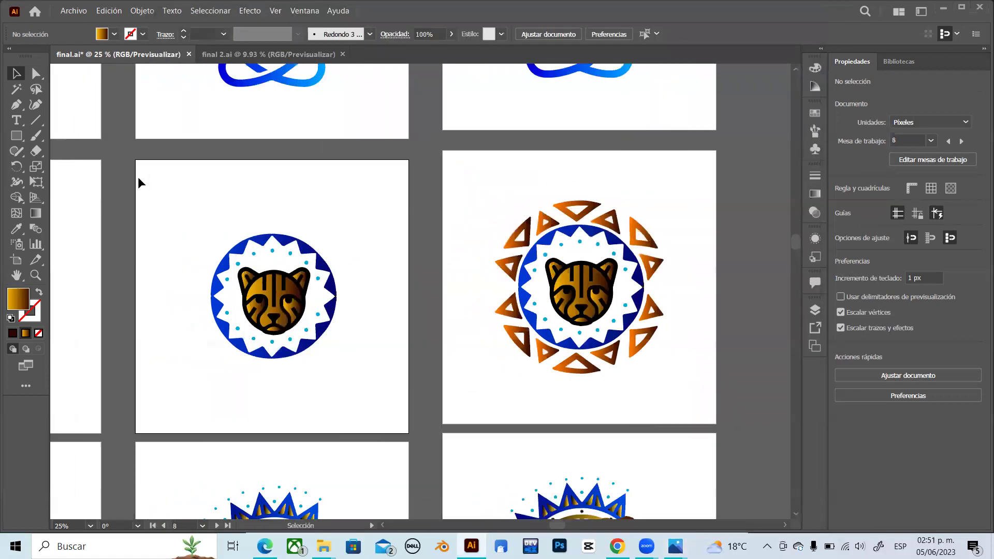
- Compare the feline emblem that has only the blue ring with the neighbouring final version that adds orange triangles
scroll(138, 183, "left", 3)
left_click_drag(281, 216, 458, 410)
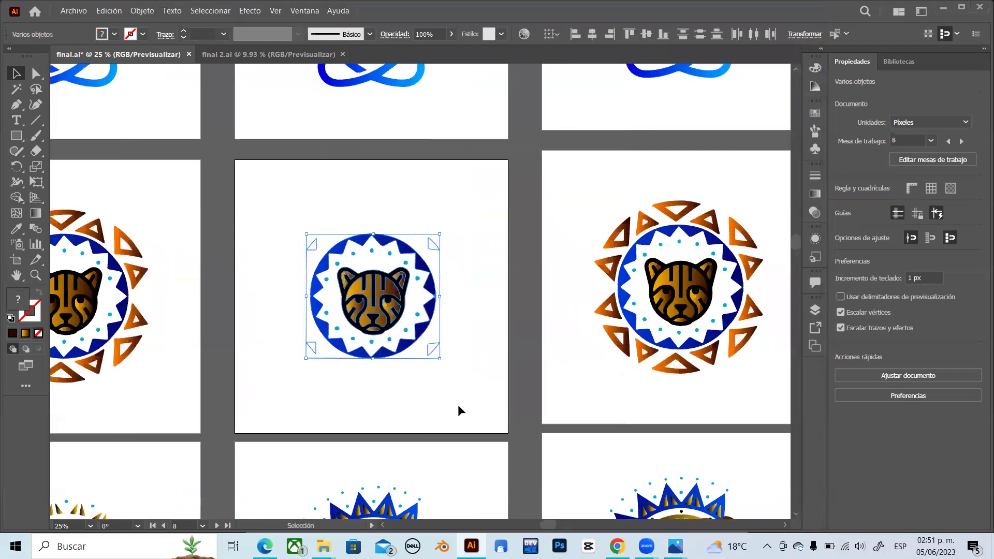
left_click(488, 403)
scroll(573, 401, "right", 3)
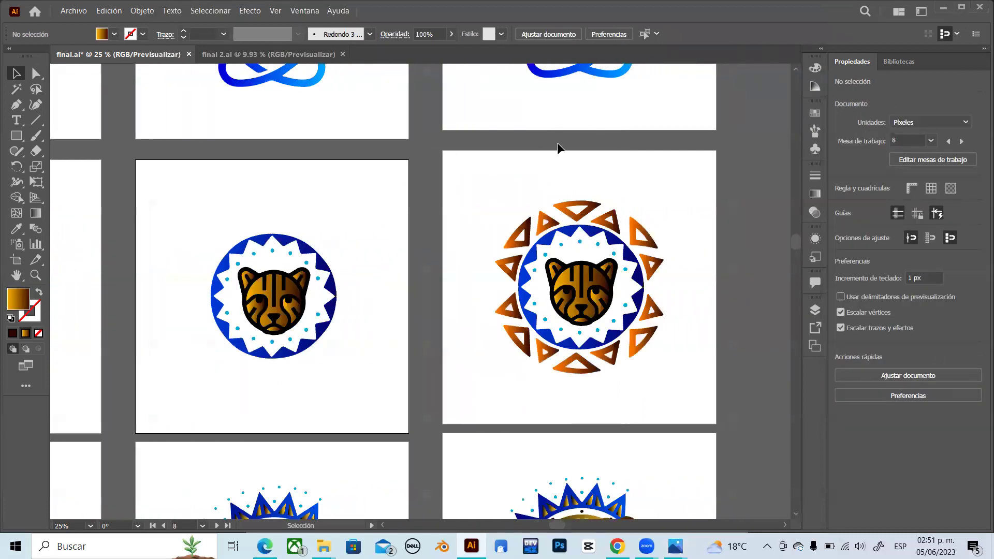
scroll(595, 408, "right", 3)
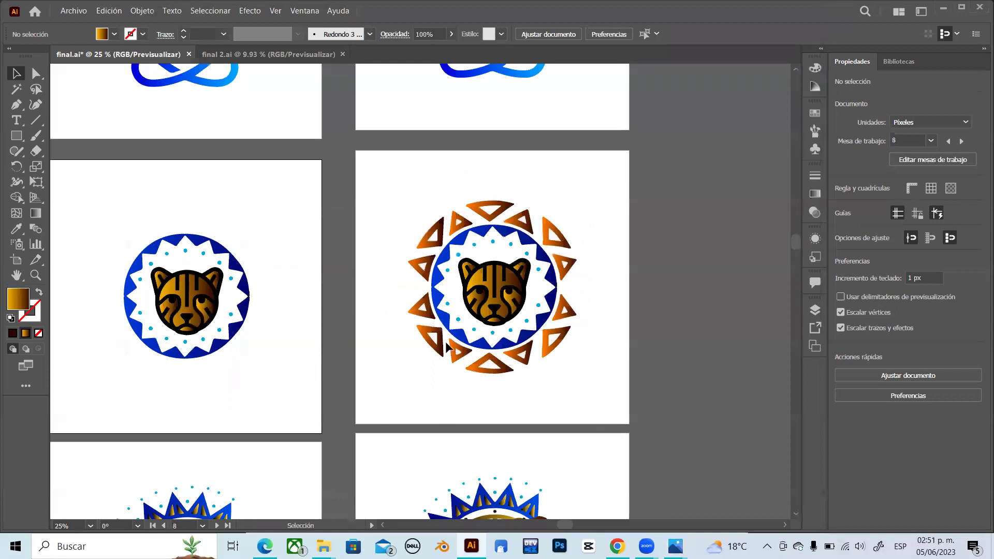
scroll(446, 433, "left", 2)
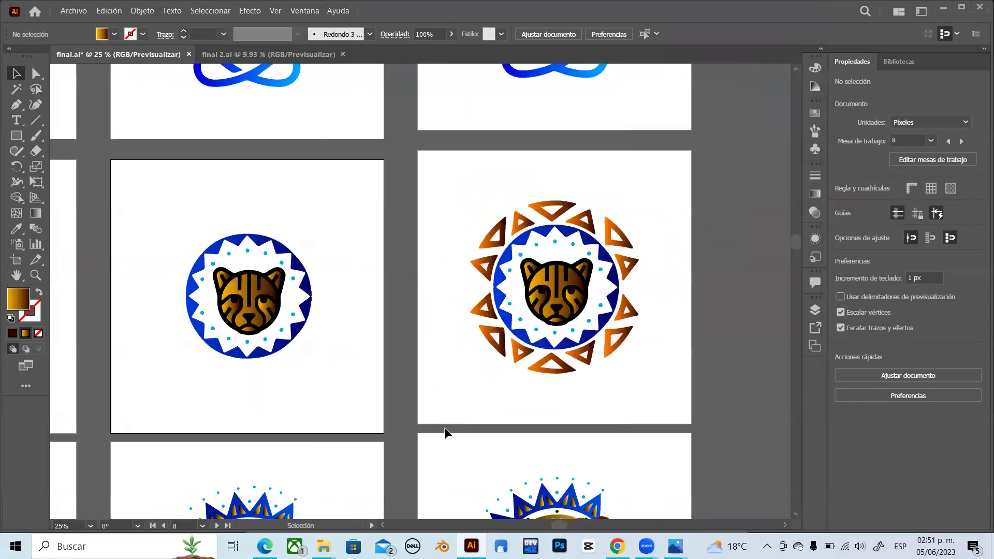
scroll(445, 427, "down", 1)
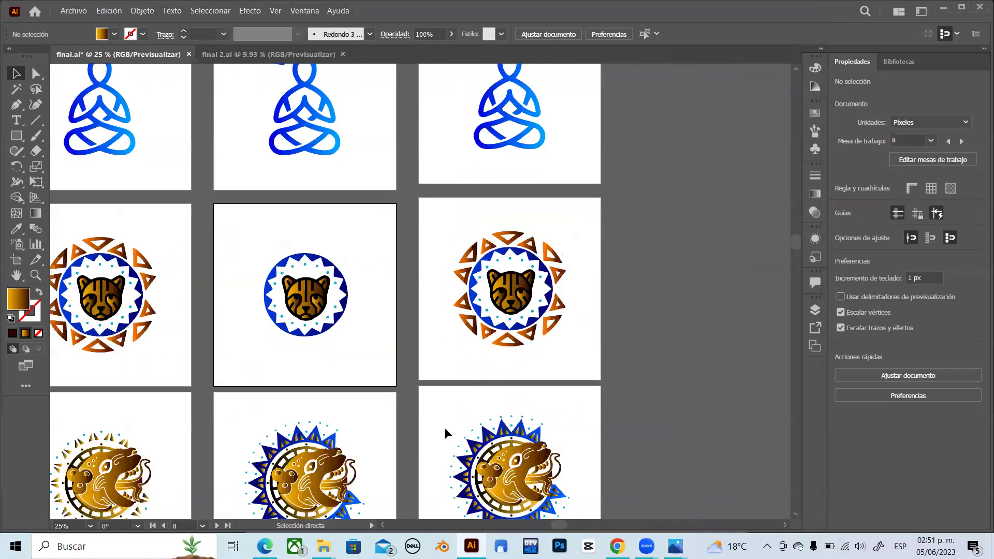
- Examine the first version of the roaring golden jaguar head, set in a segmented ring with small black dots
scroll(194, 327, "left", 6)
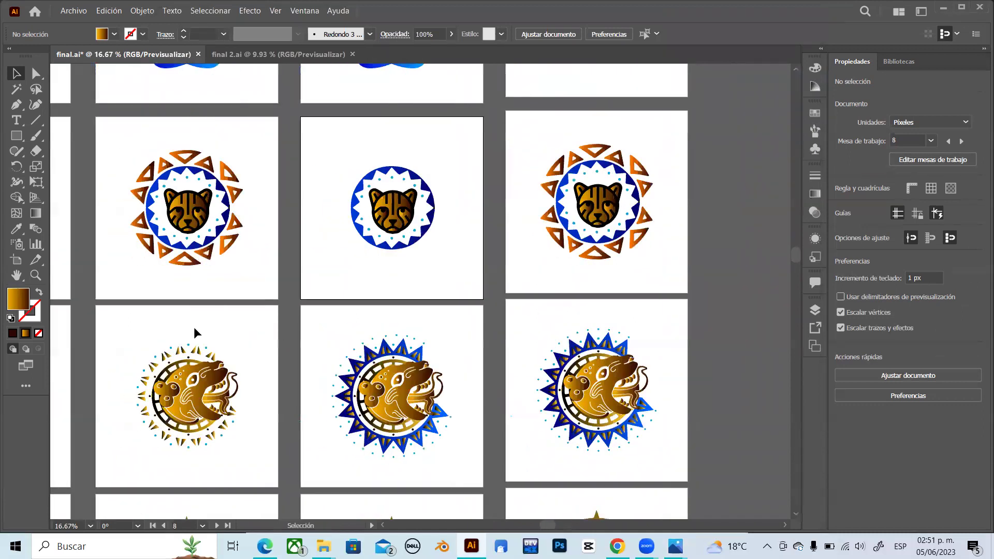
scroll(194, 328, "left", 12)
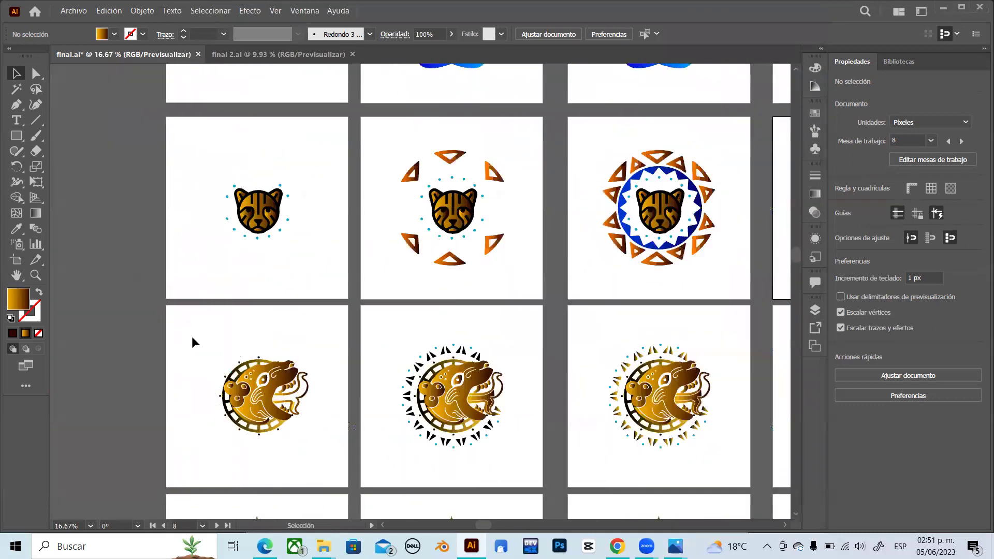
scroll(191, 439, "down", 2)
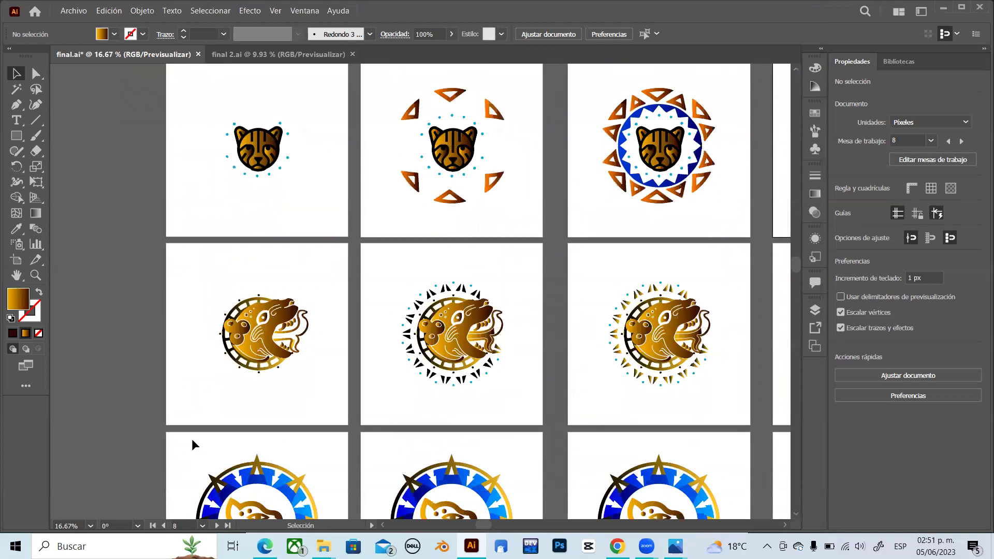
scroll(302, 424, "left", 2)
key("ctrl+plus")
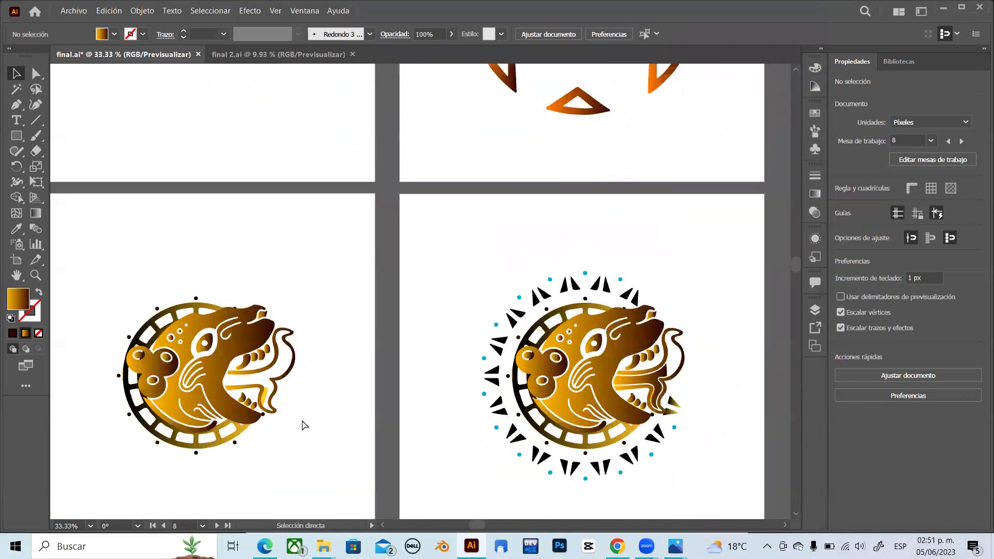
scroll(404, 433, "down", 3)
scroll(404, 433, "left", 2)
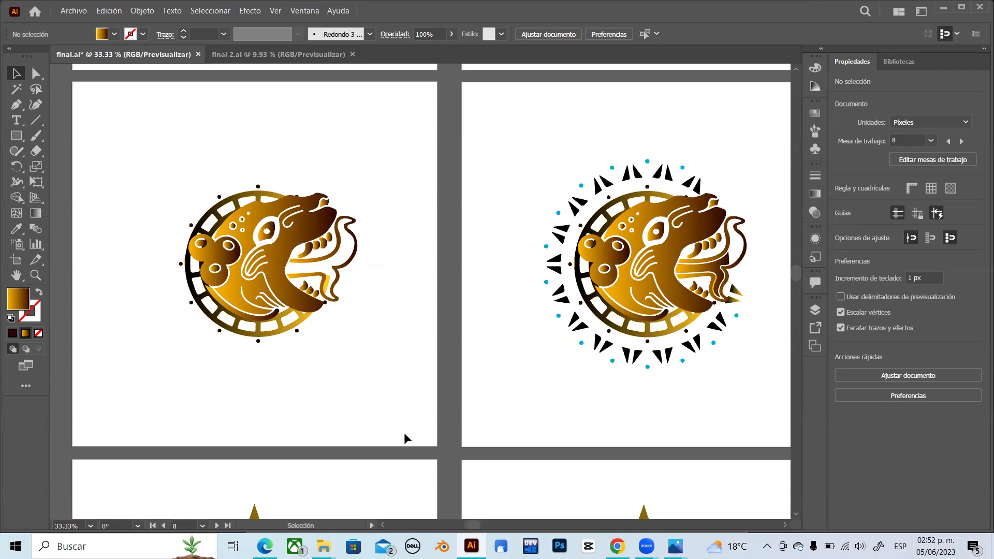
- Compare the roaring jaguar variations, from the one with black spikes through the gold-spiked one to the final version with blue rays
scroll(404, 435, "right", 3)
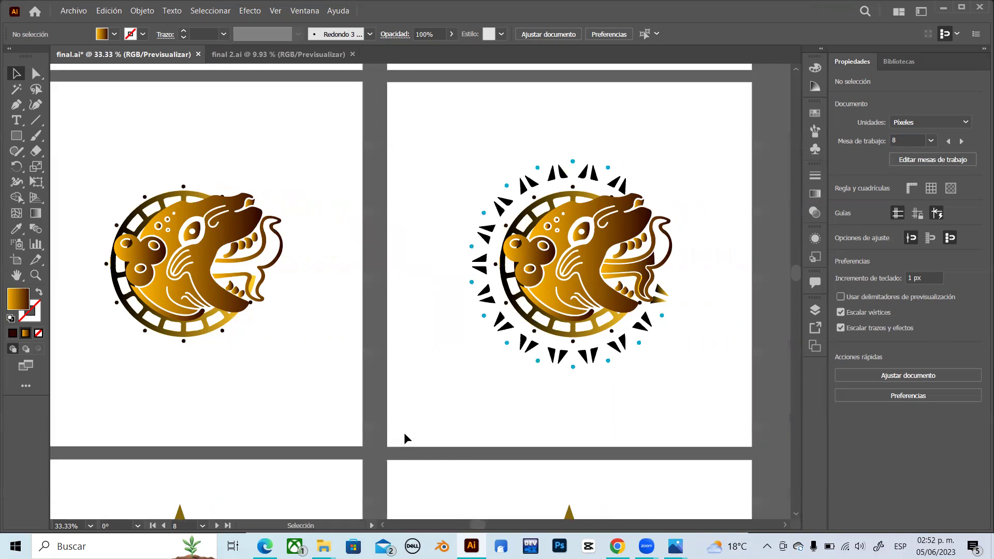
scroll(404, 435, "right", 2)
scroll(405, 435, "right", 10)
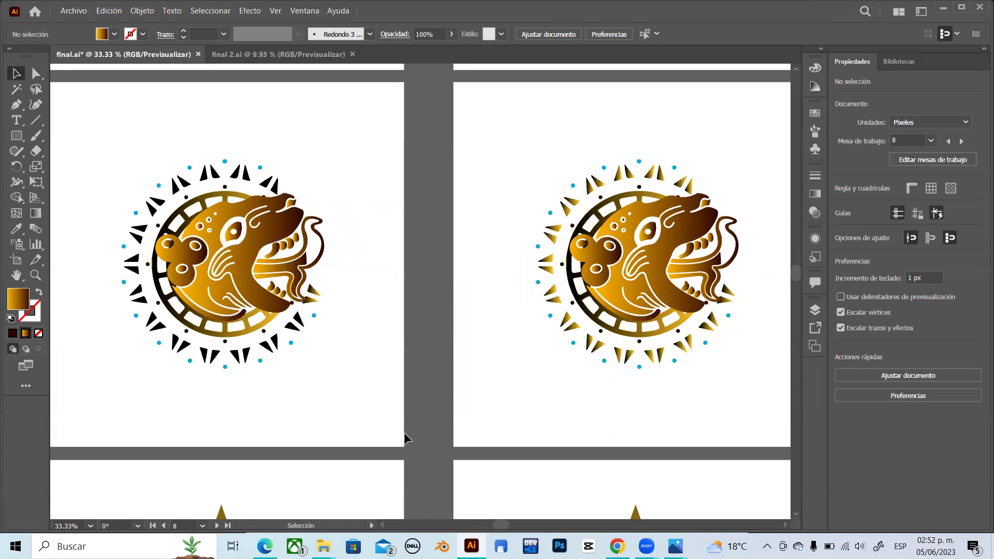
scroll(405, 438, "right", 4)
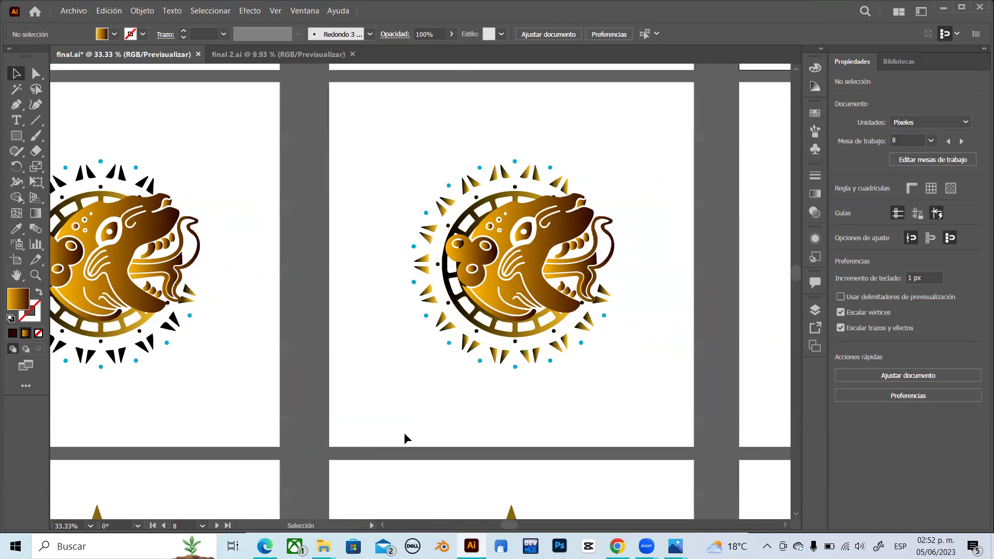
scroll(405, 435, "right", 6)
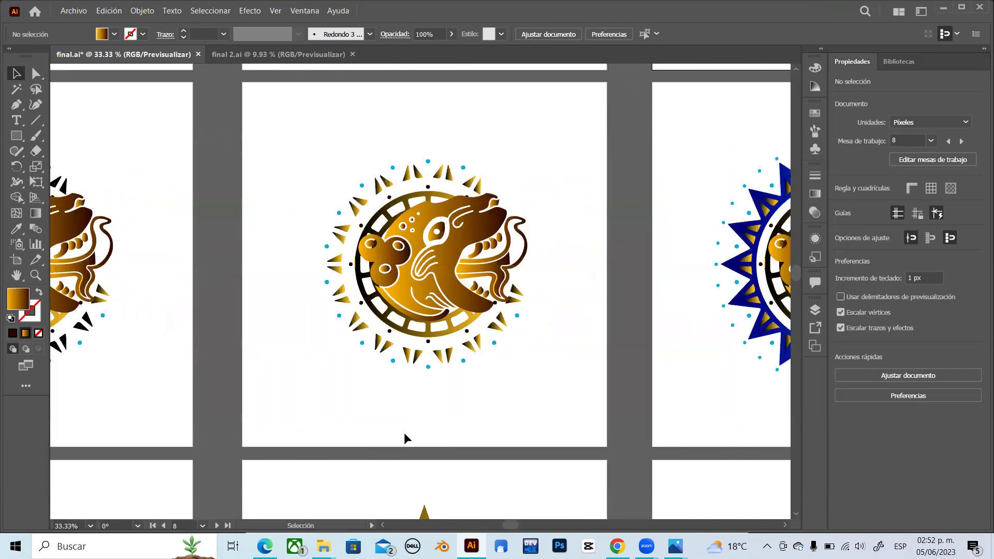
scroll(404, 436, "right", 10)
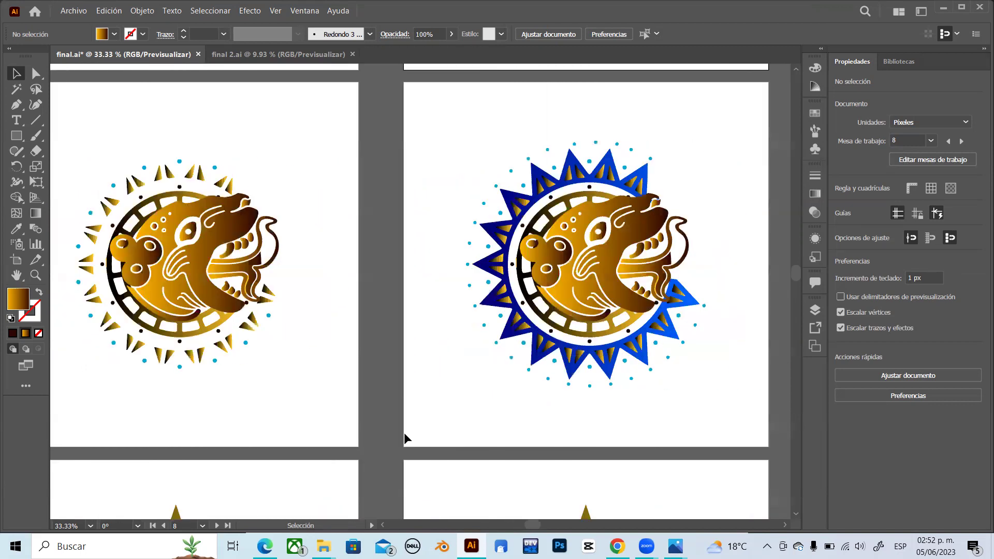
scroll(404, 436, "right", 2)
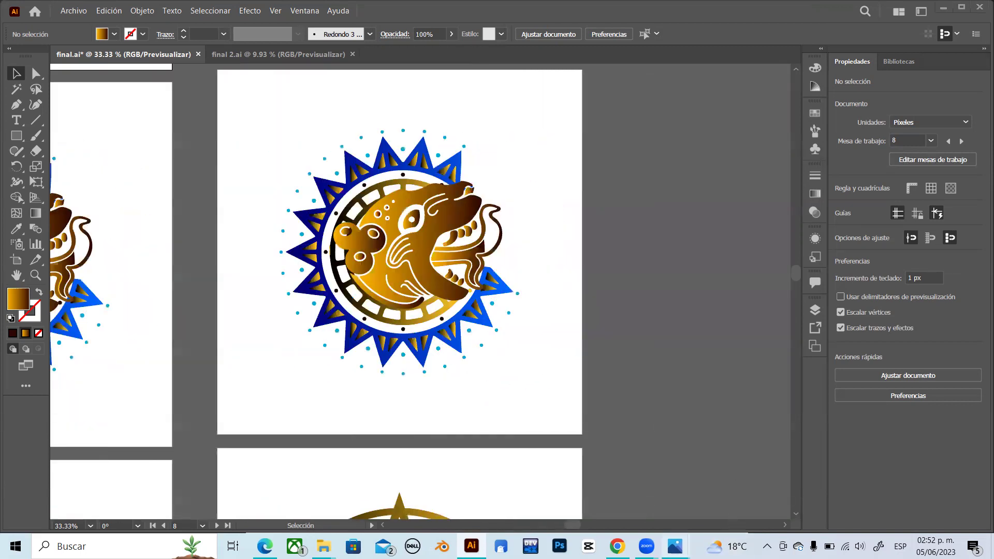
mouse_move(675, 546)
left_click(791, 474)
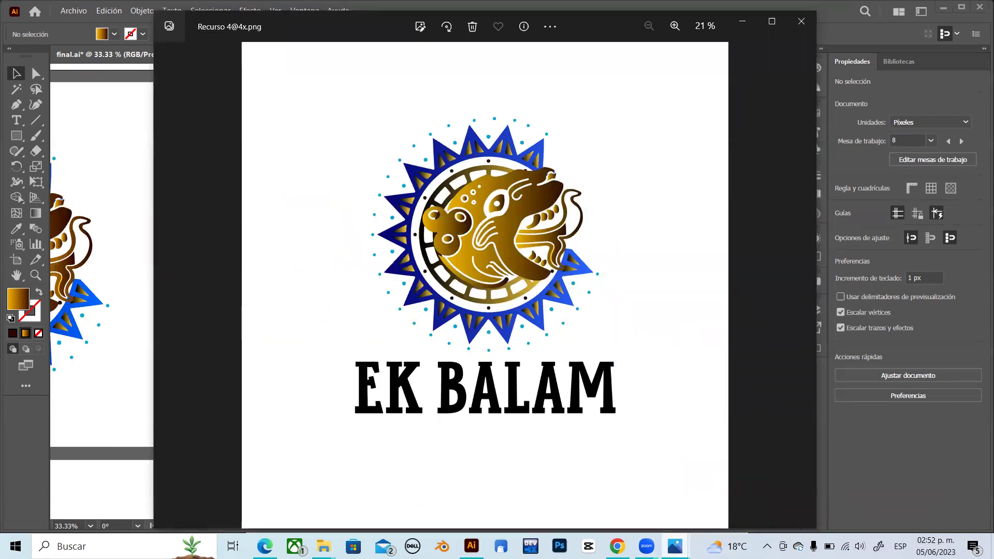
mouse_move(675, 546)
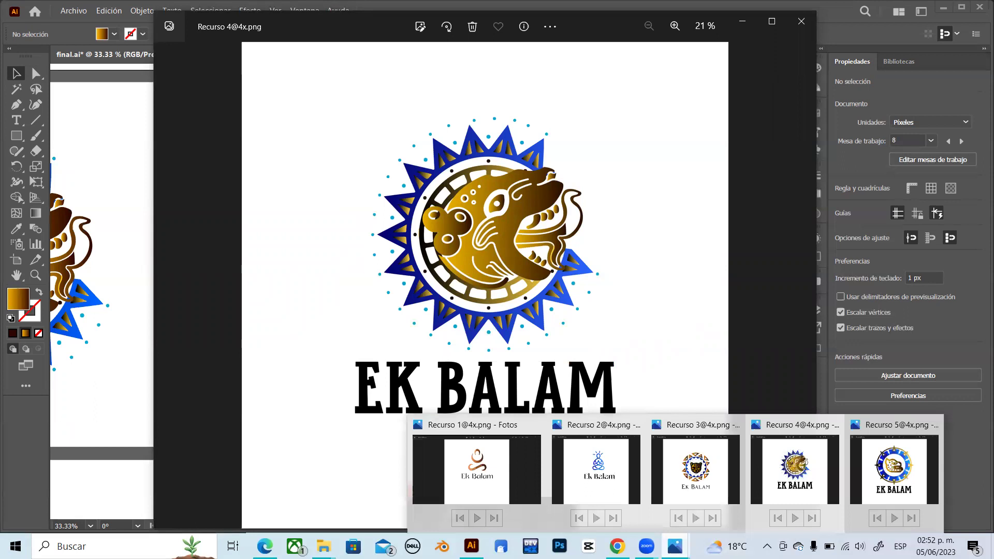
left_click(624, 466)
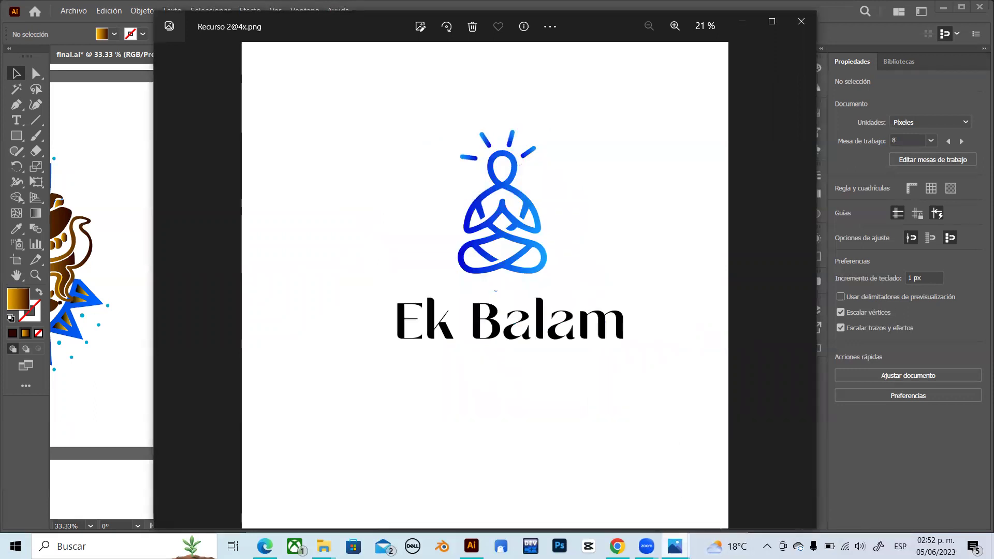
mouse_move(675, 547)
left_click(790, 466)
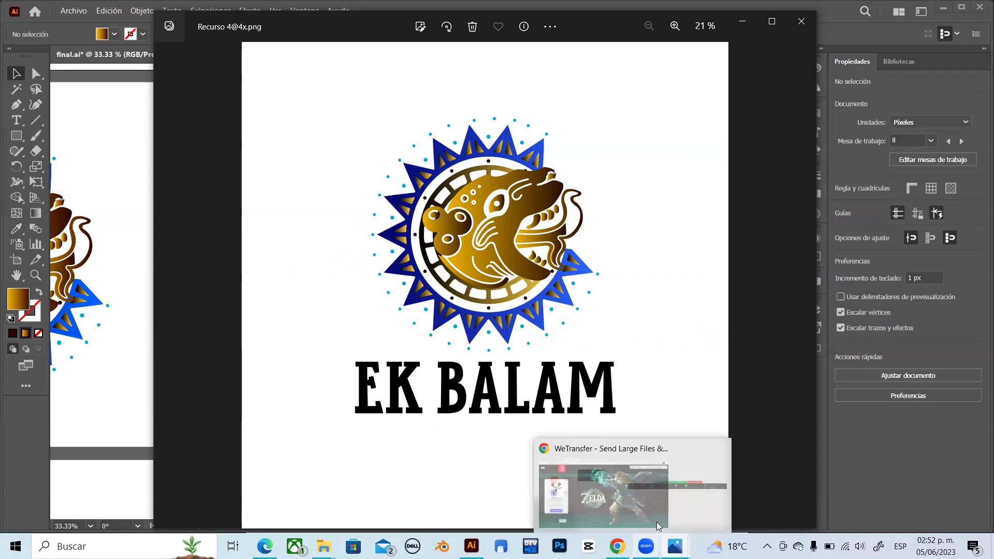
left_click(656, 6)
- Examine the first emblem in the last row, a golden jaguar profile inside a blue ring with golden points
scroll(611, 375, "down", 5)
scroll(612, 377, "left", 4)
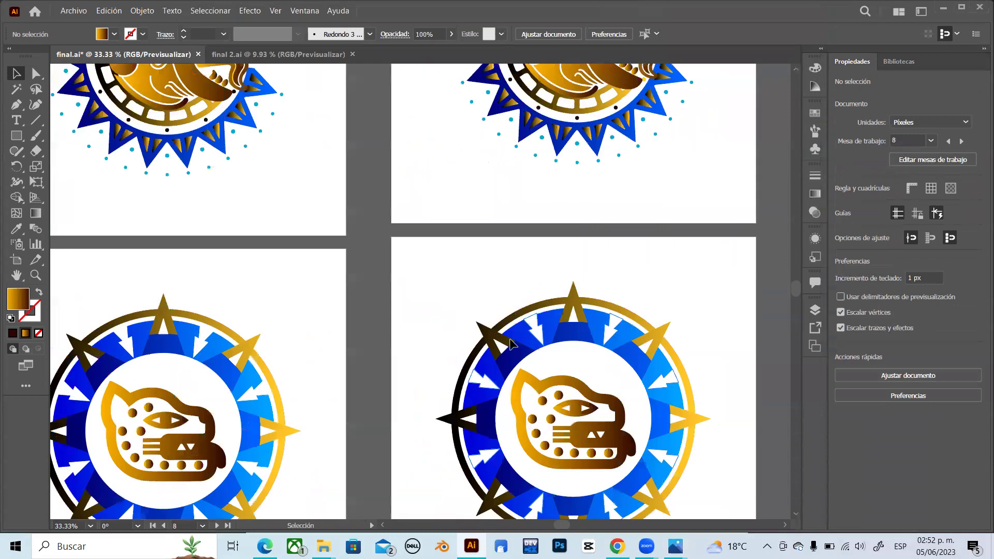
scroll(270, 248, "right", 3)
scroll(270, 248, "left", 3)
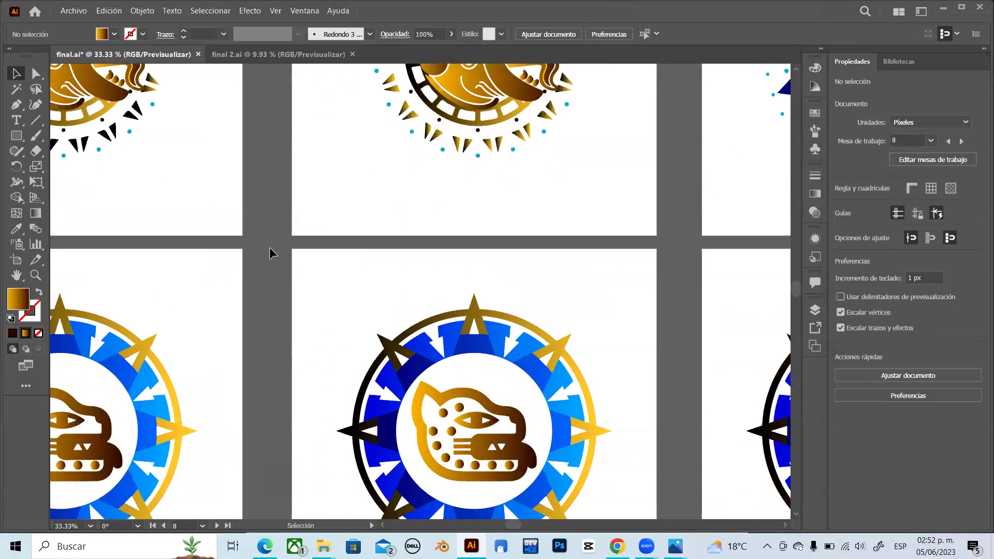
scroll(185, 284, "down", 1)
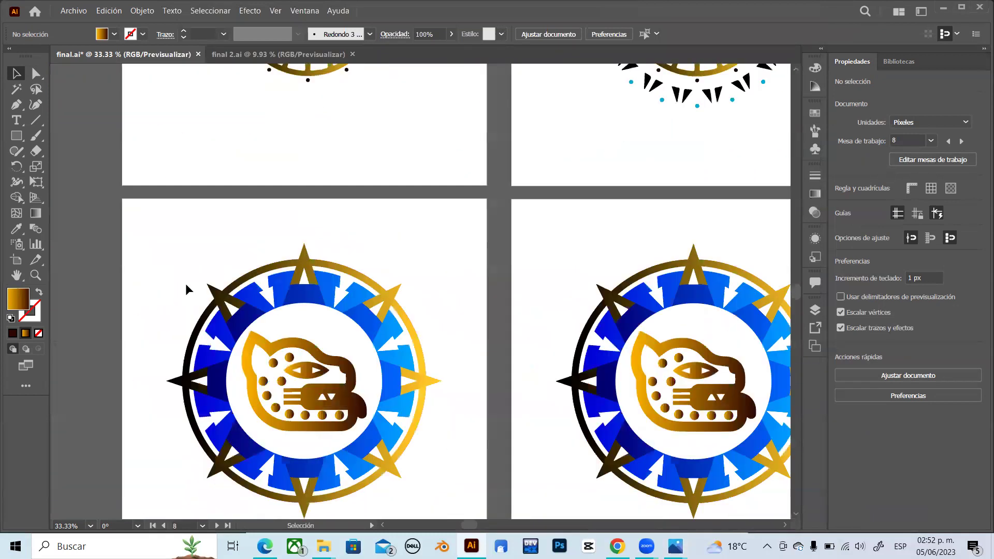
scroll(164, 324, "left", 4)
scroll(163, 324, "down", 2)
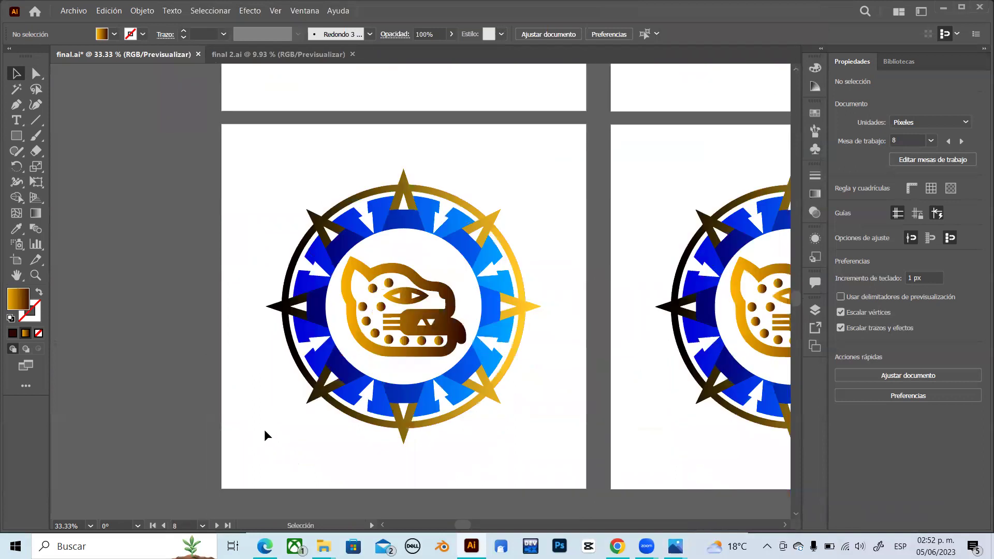
- Compare the jaguar profile emblems across the last row, ending with the final version
scroll(264, 434, "right", 3)
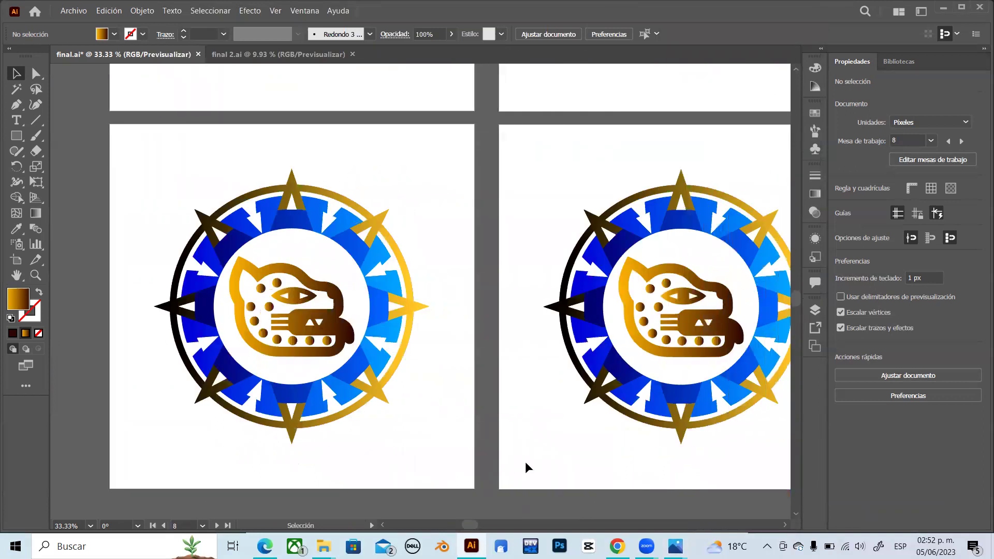
scroll(528, 468, "down", 1)
scroll(529, 467, "left", 3)
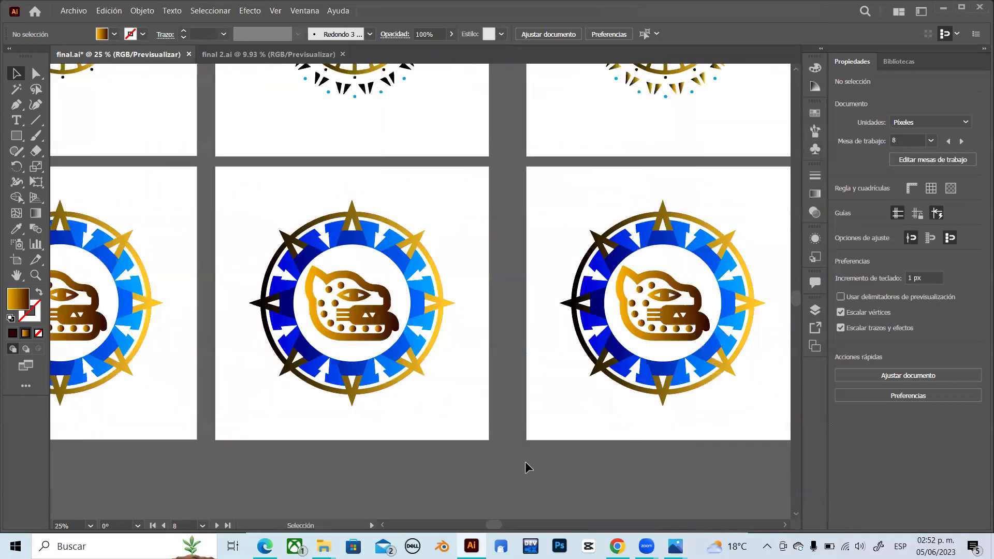
scroll(528, 467, "right", 2)
scroll(525, 462, "right", 10)
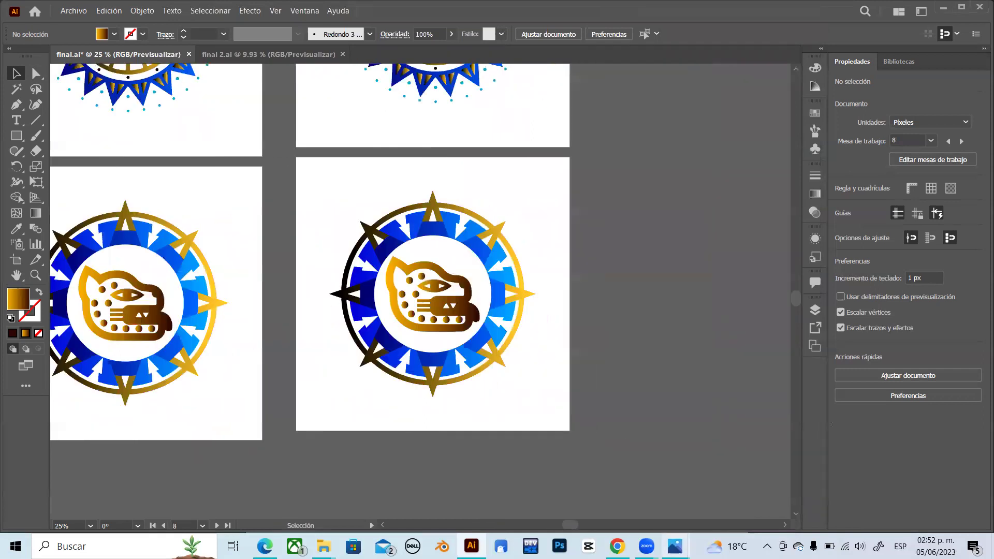
mouse_move(675, 546)
left_click(863, 448)
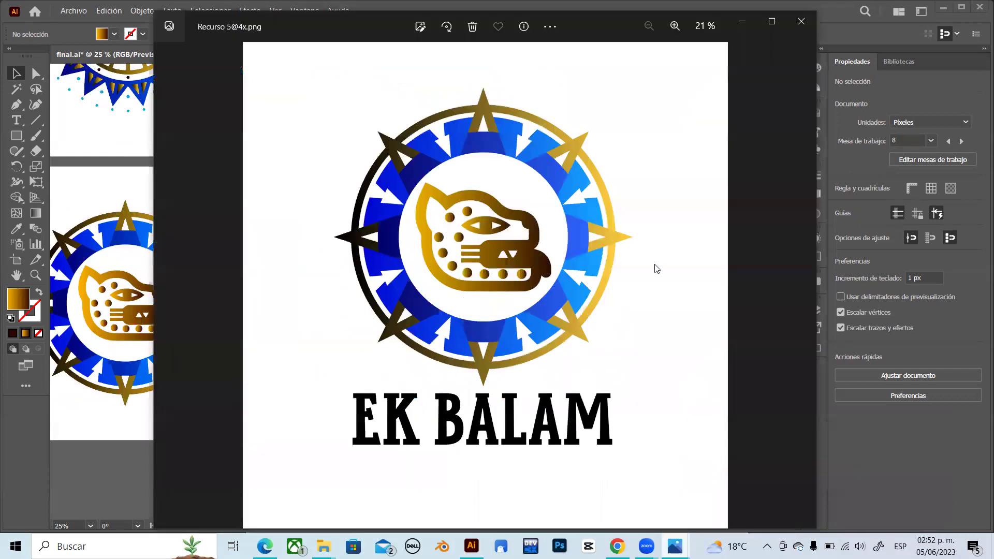